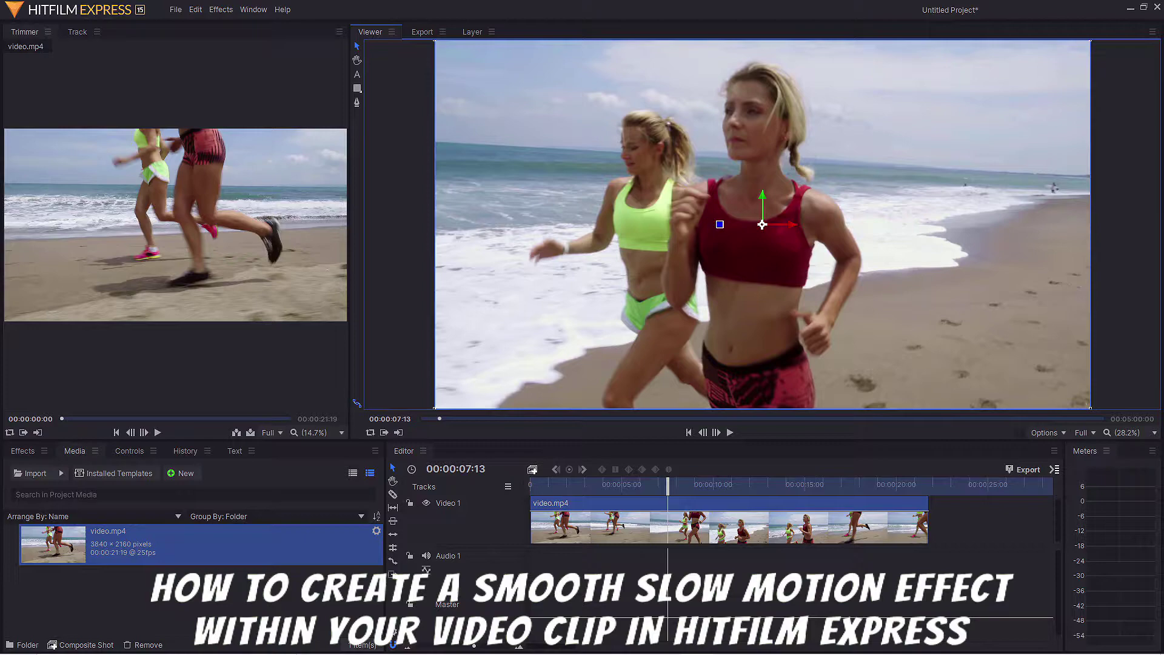
- Preview the beach clip, then convert video.mp4 into 'video.mp4 Composite Shot'
{"action": "left_click", "coordinate": [730, 432]}
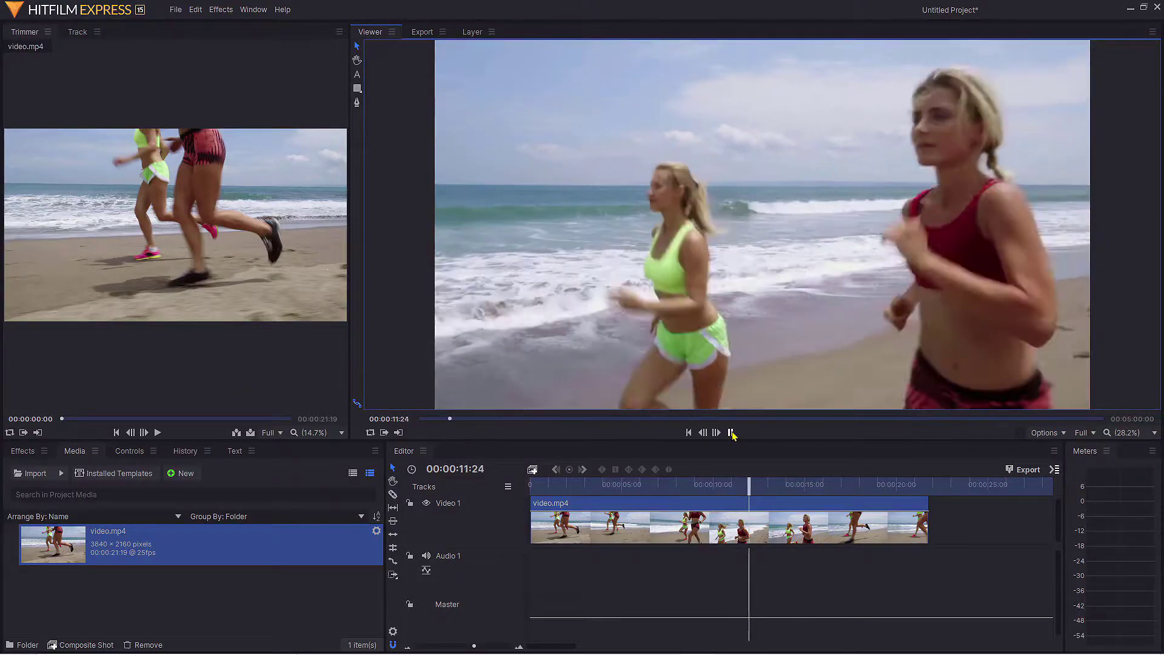
{"action": "left_click", "coordinate": [730, 432]}
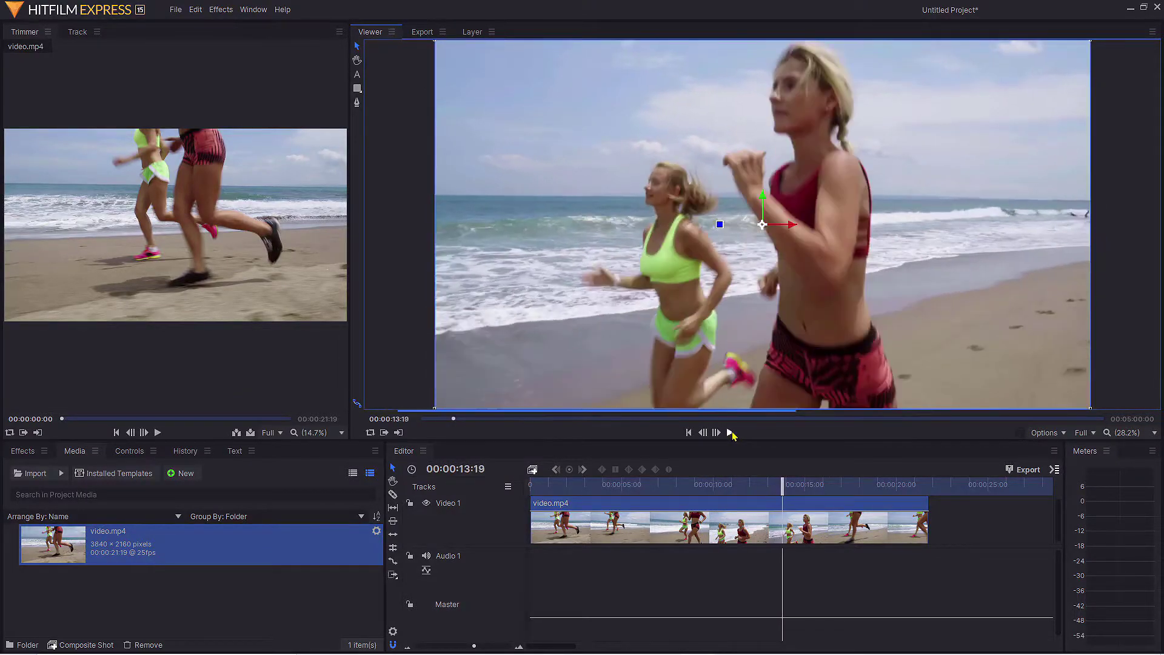
{"action": "right_click", "coordinate": [722, 504]}
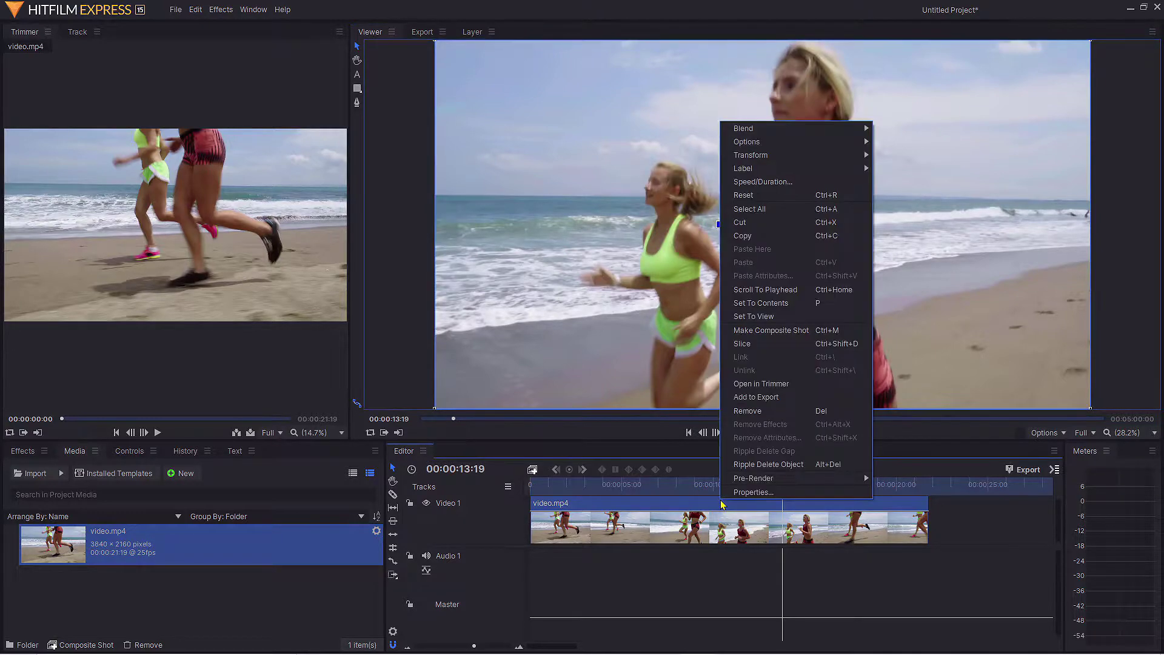
{"action": "left_click", "coordinate": [772, 331]}
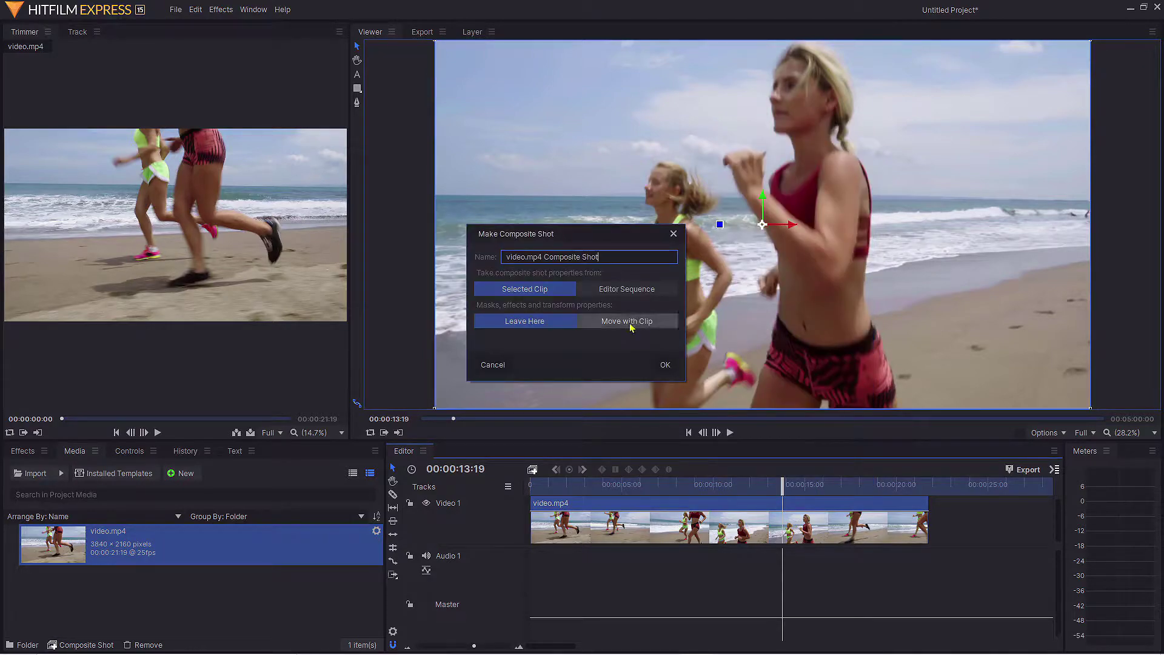
{"action": "left_click", "coordinate": [665, 365]}
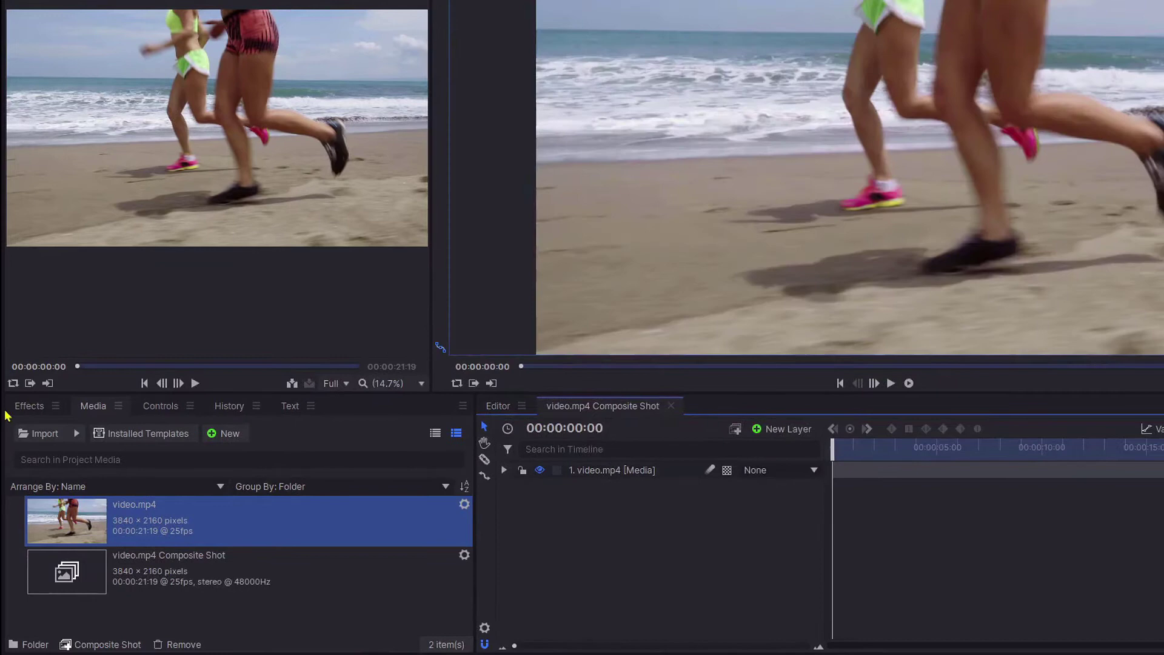
- Search effects for 'speed', apply Temporal > Speed to the video.mp4 layer and show its 1.00 value
{"action": "left_click", "coordinate": [23, 412]}
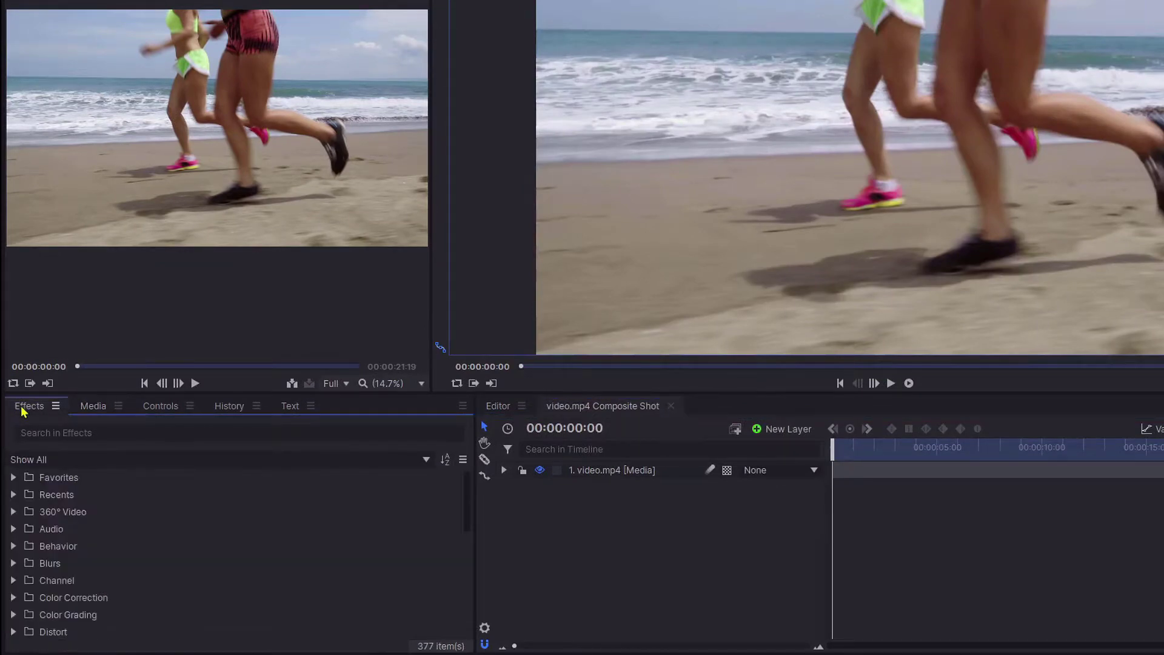
{"action": "left_click", "coordinate": [41, 434]}
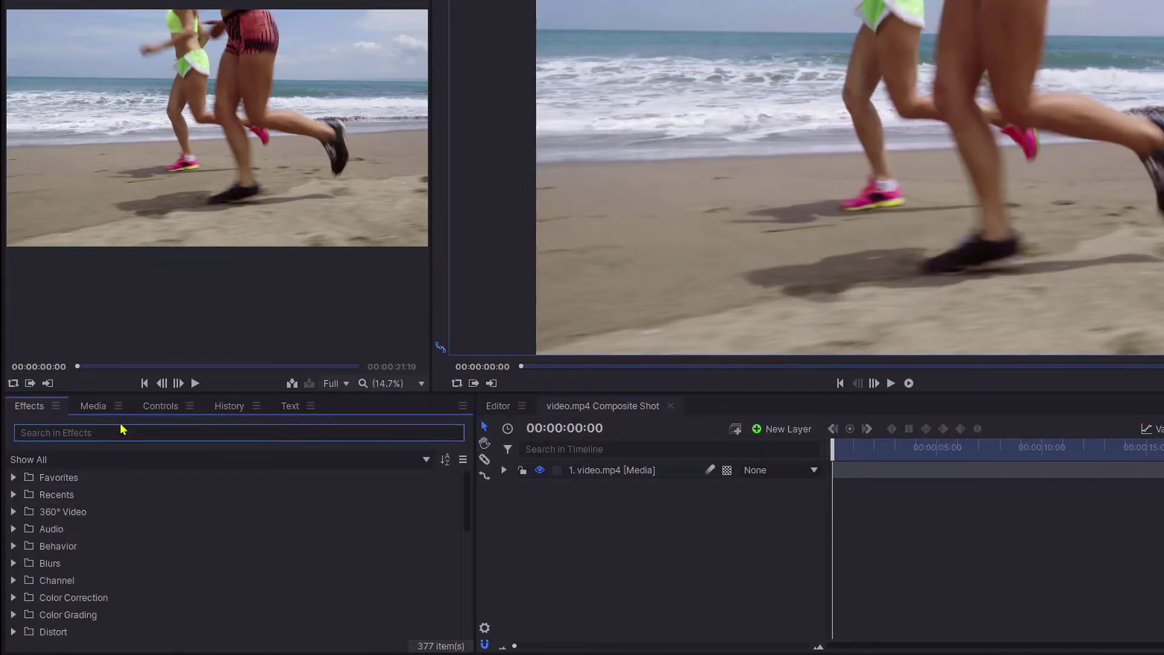
{"action": "type", "text": "speed"}
{"action": "left_click", "coordinate": [68, 599]}
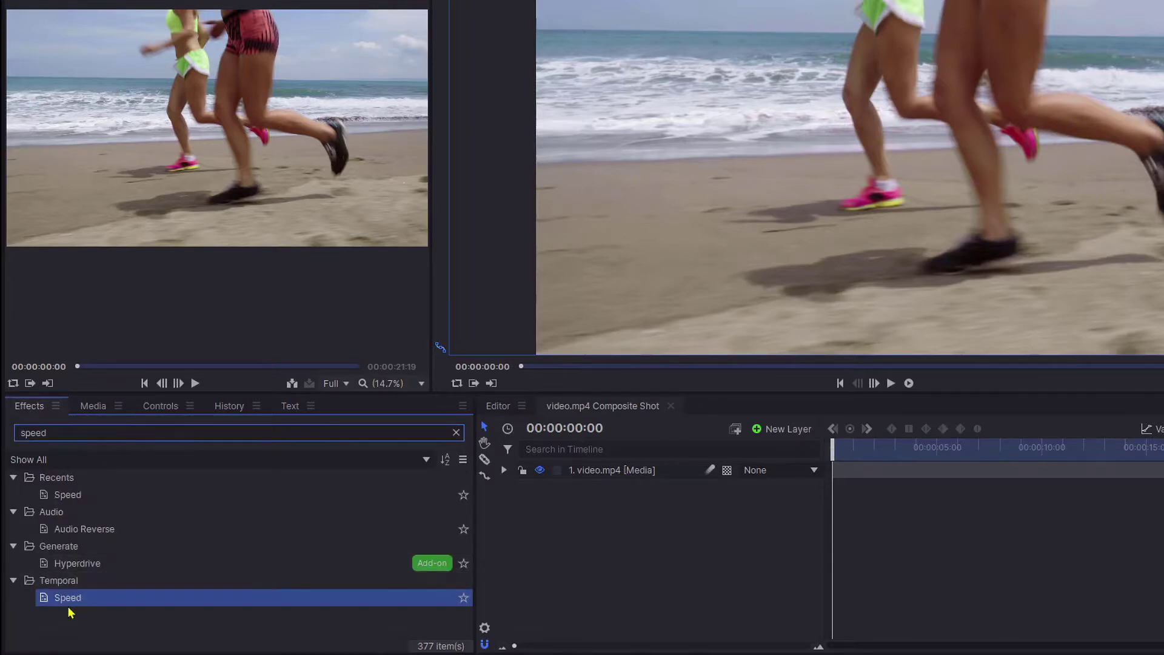
{"action": "left_click_drag", "start_coordinate": [68, 610], "coordinate": [591, 471]}
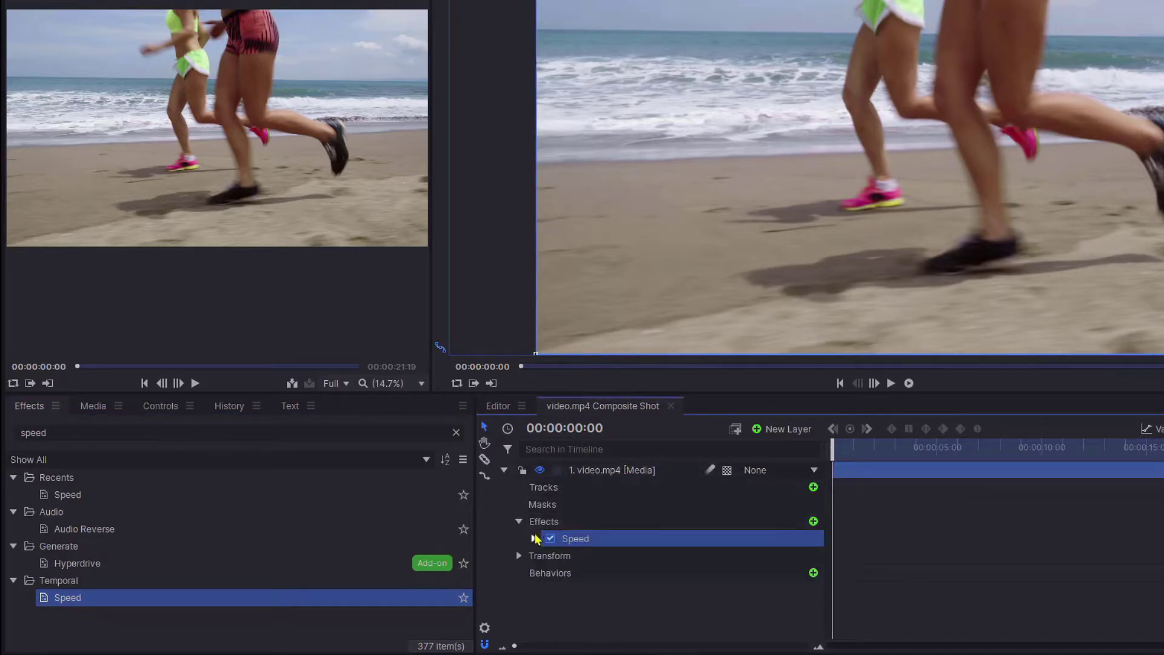
{"action": "left_click", "coordinate": [535, 538]}
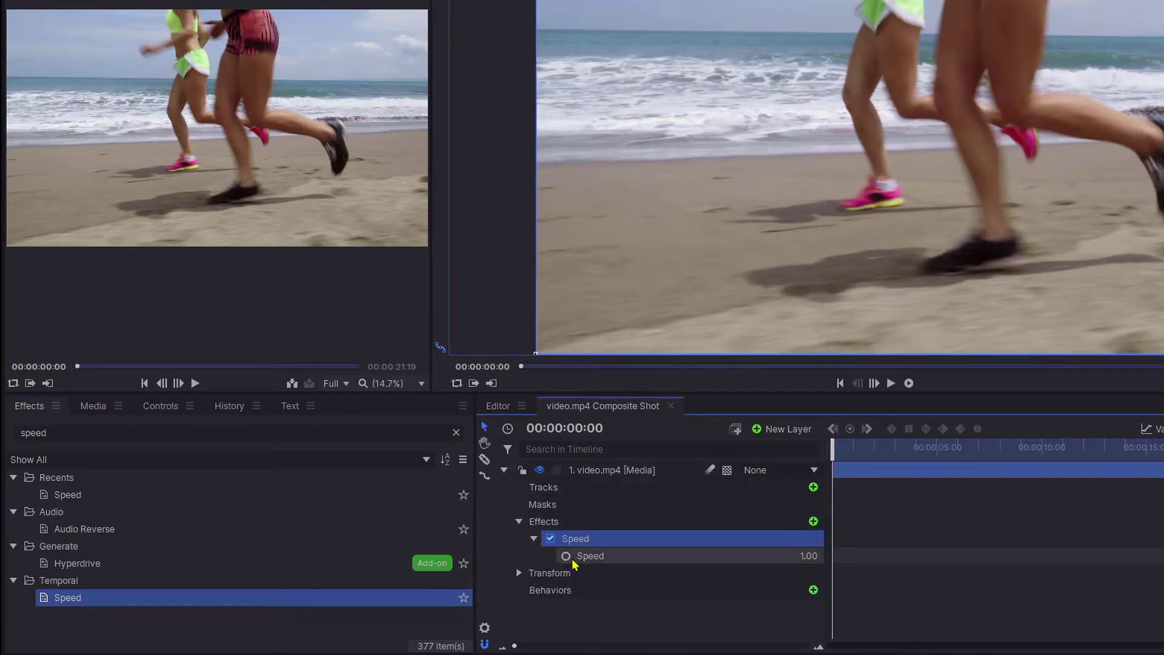
- Keyframe Speed at 1.00 at the clip start and duplicate that keyframe at 00:00:03:09
{"action": "left_click", "coordinate": [566, 556]}
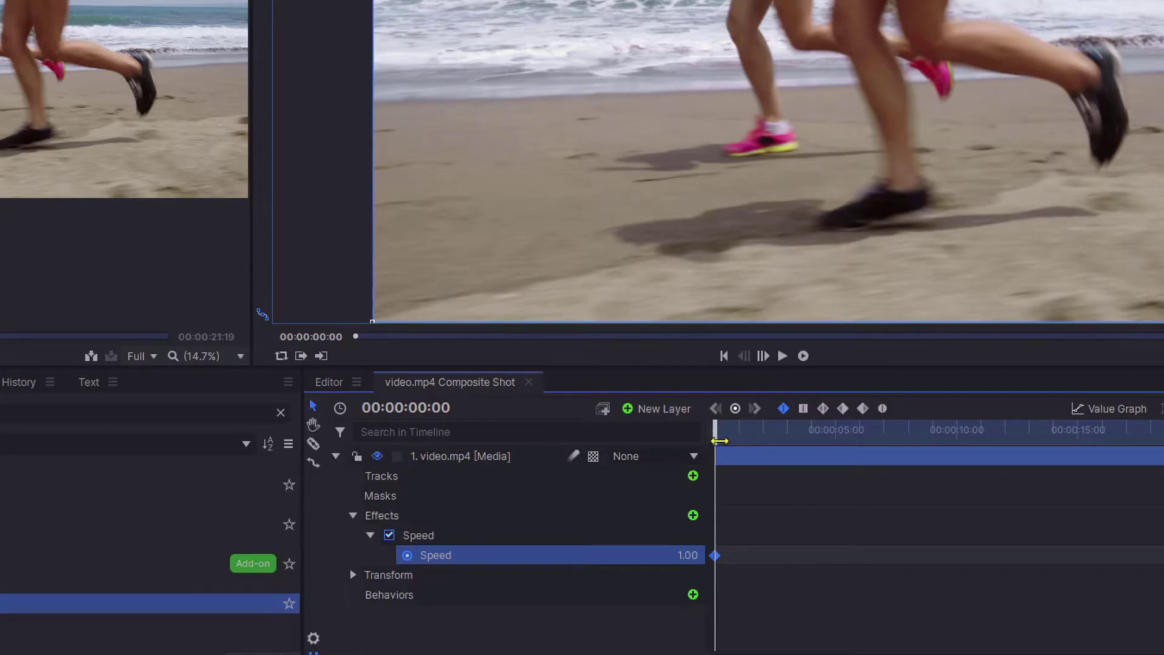
{"action": "left_click_drag", "start_coordinate": [719, 439], "coordinate": [796, 451]}
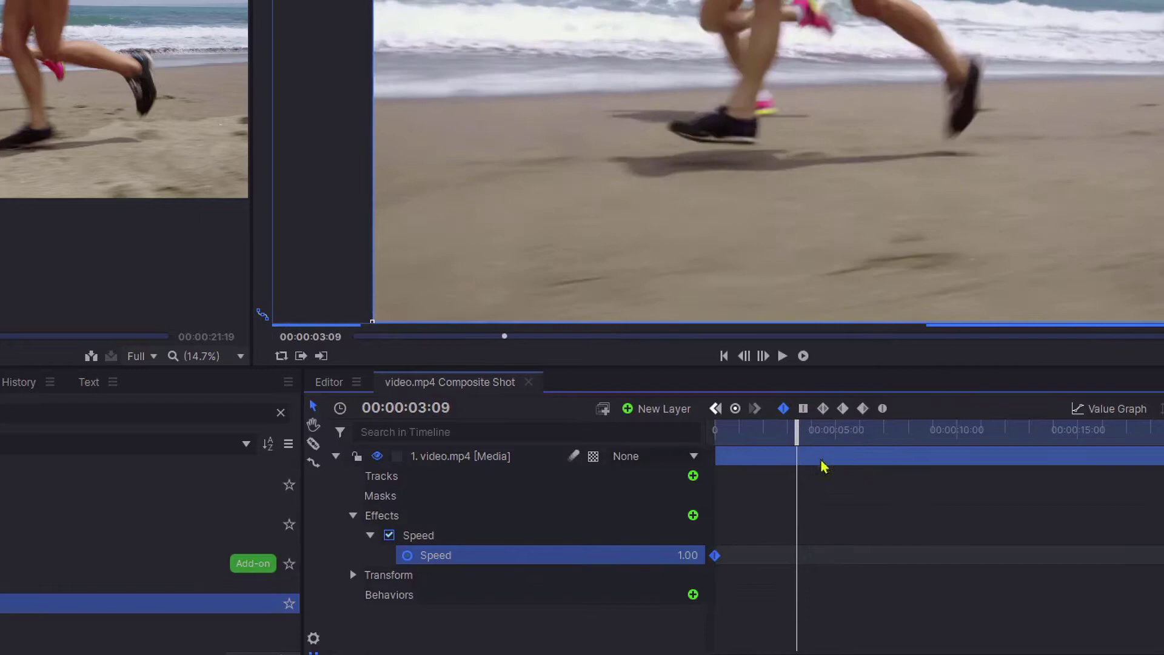
{"action": "mouse_move", "coordinate": [714, 557]}
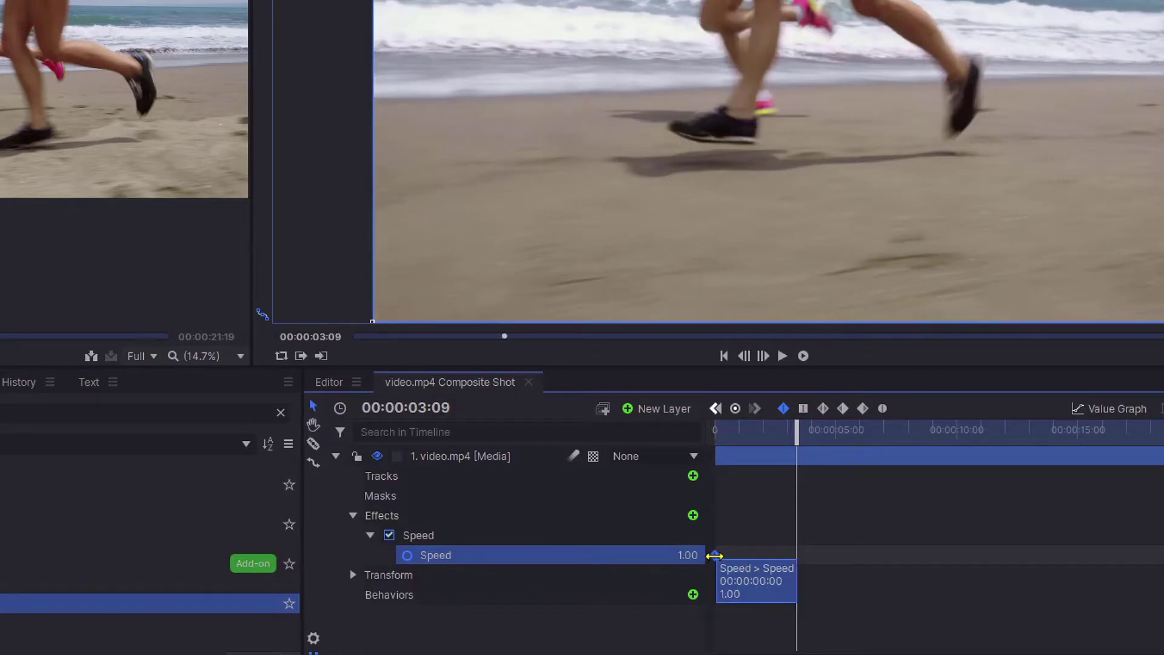
{"action": "right_click", "coordinate": [714, 555]}
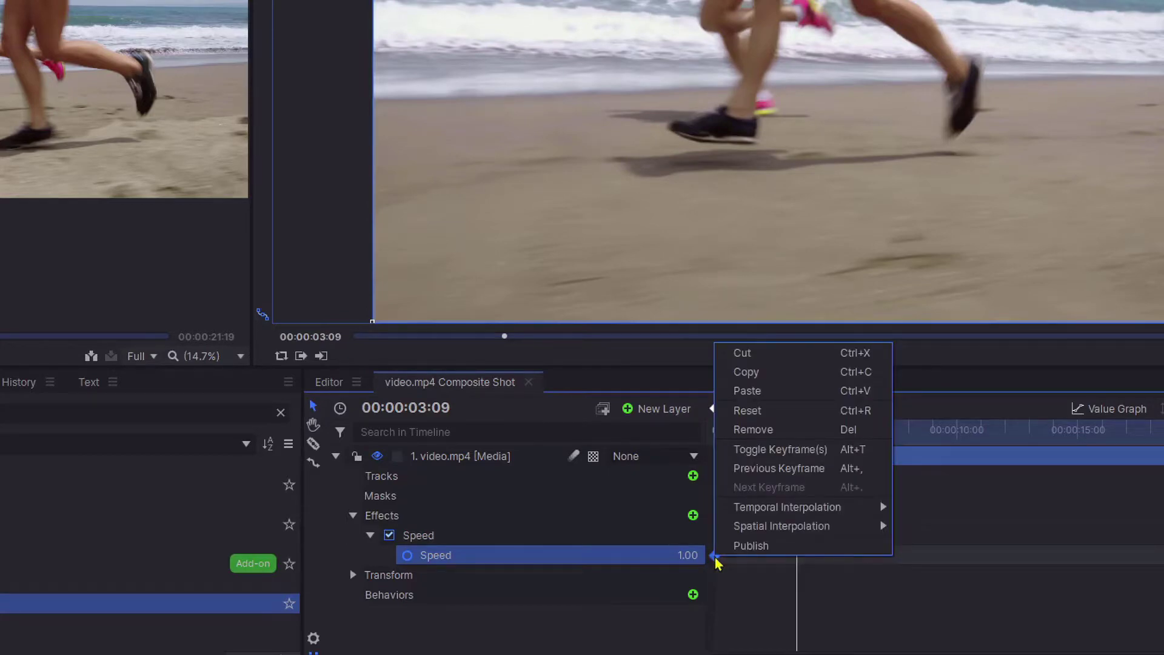
{"action": "left_click", "coordinate": [795, 374]}
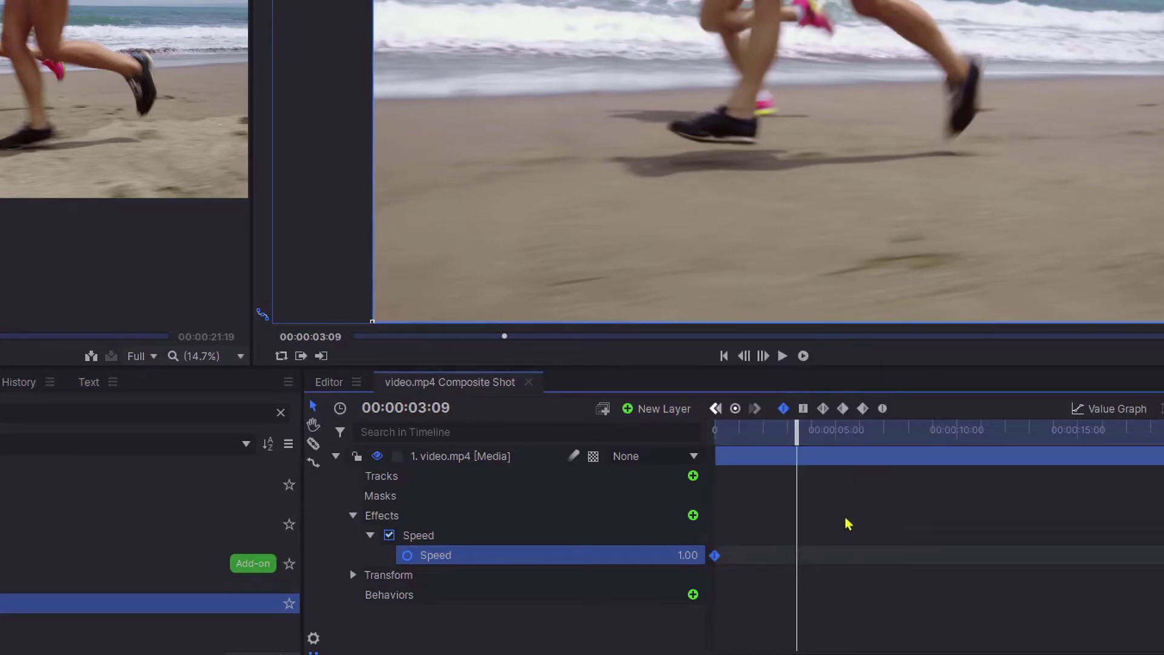
{"action": "right_click", "coordinate": [907, 558]}
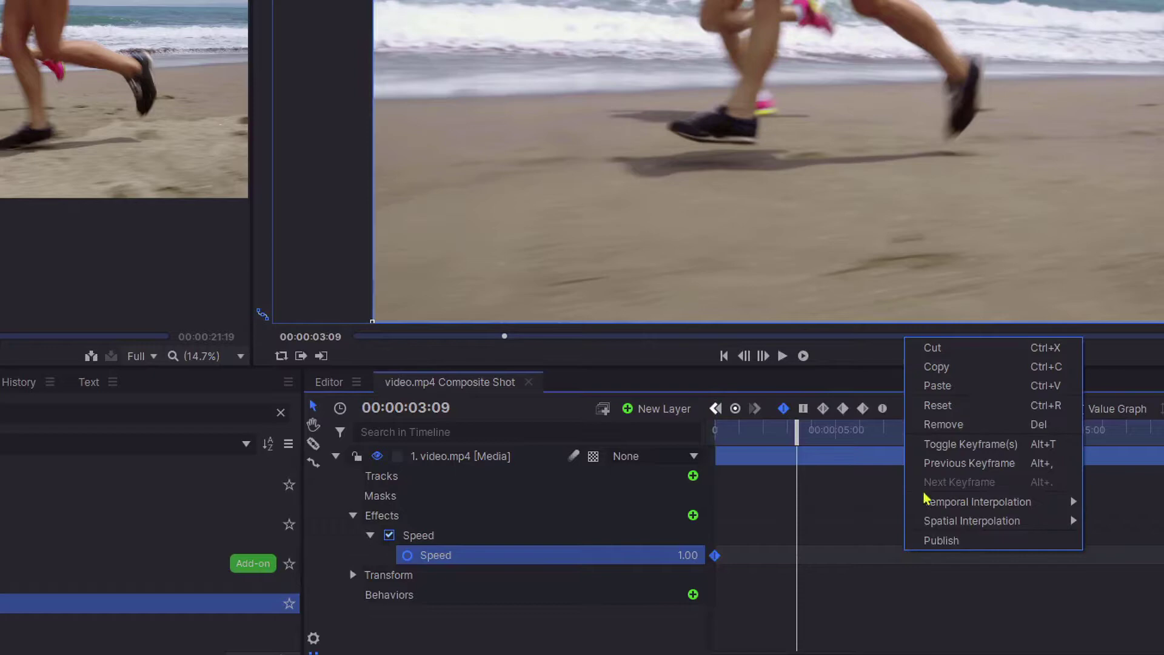
{"action": "left_click", "coordinate": [940, 386]}
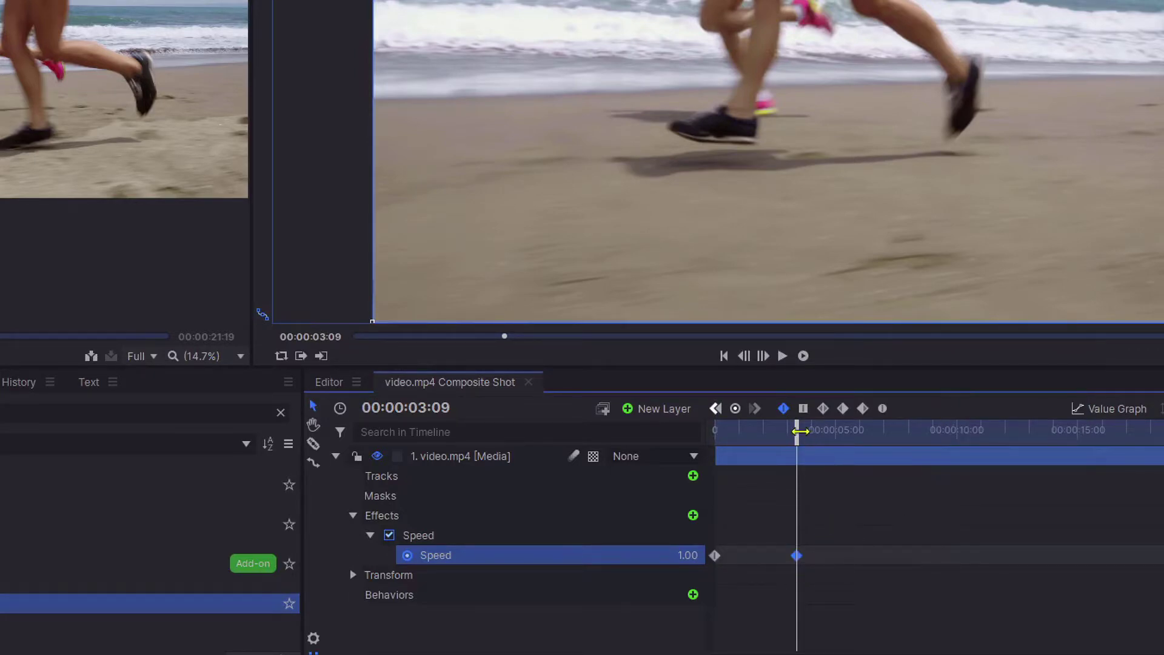
- Add a Speed keyframe of 0.33 at 00:00:07:01
{"action": "left_click_drag", "start_coordinate": [800, 431], "coordinate": [888, 442]}
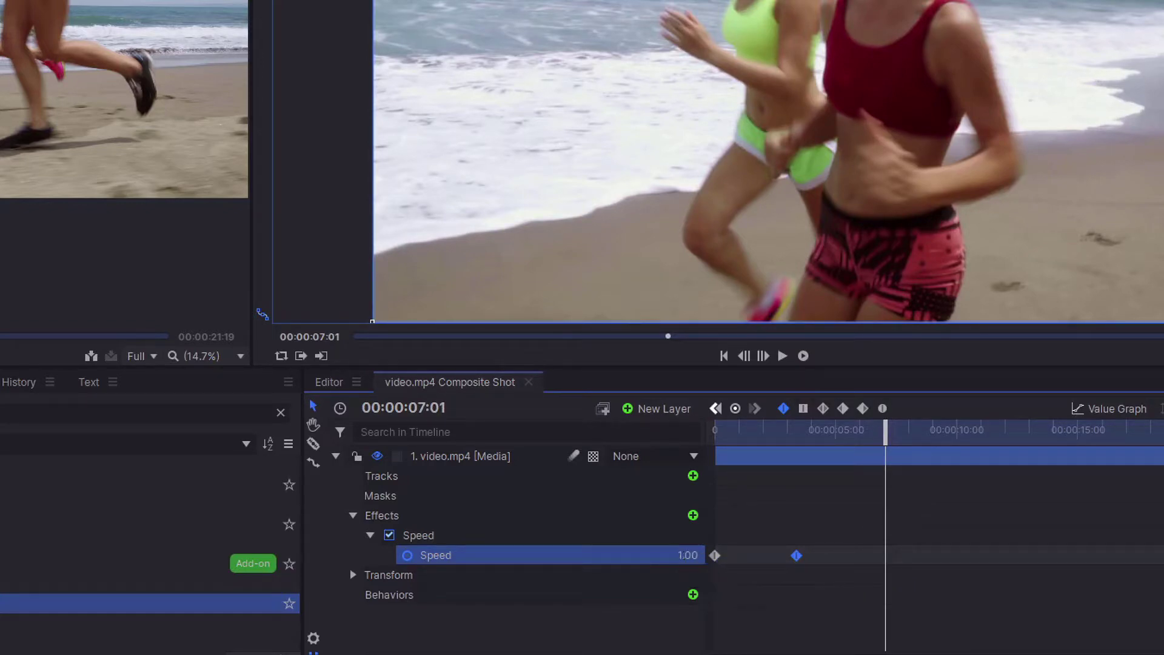
{"action": "left_click", "coordinate": [684, 556]}
{"action": "key", "text": "BackSpace"}
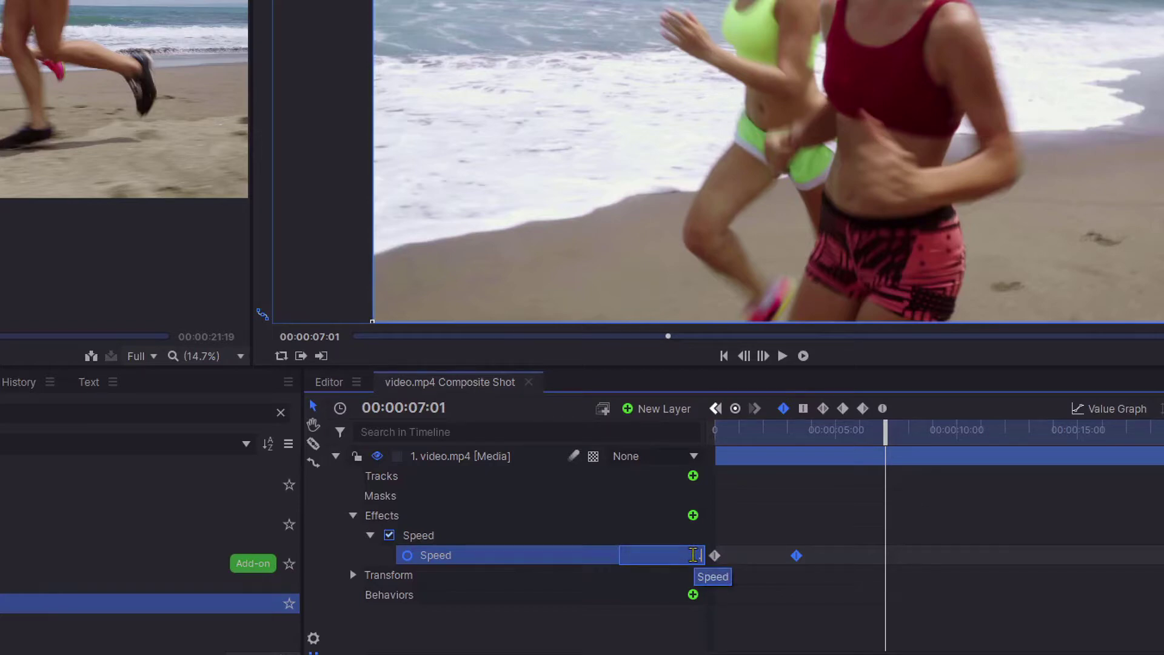
{"action": "type", "text": ".33"}
{"action": "left_click", "coordinate": [946, 612]}
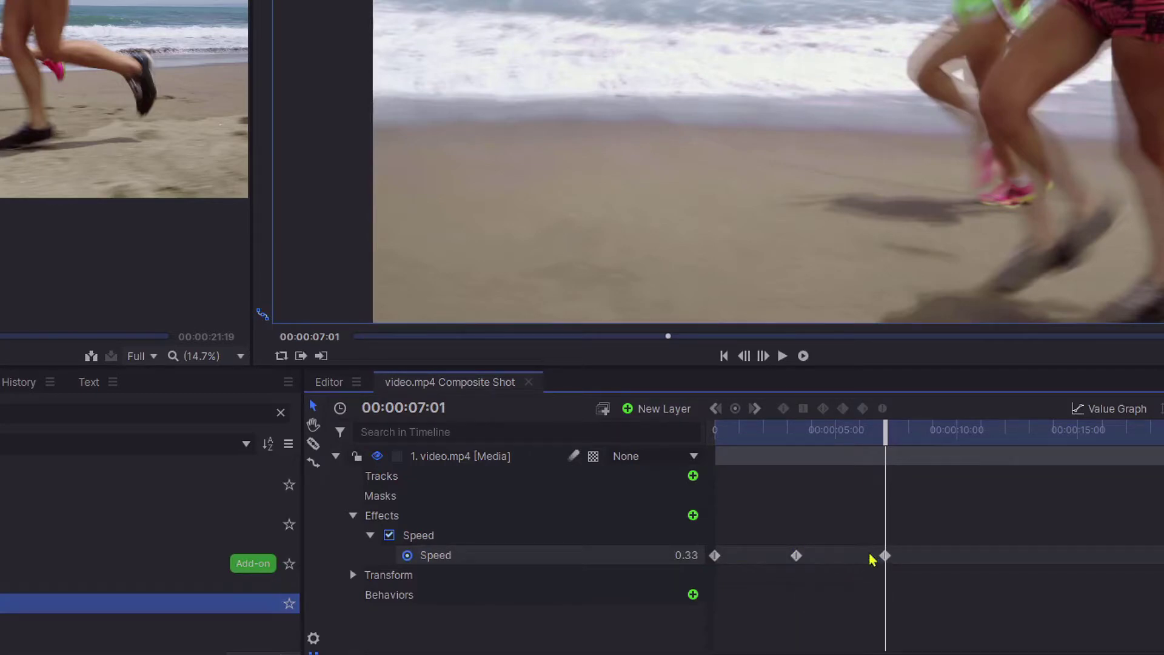
{"action": "mouse_move", "coordinate": [882, 555]}
- Copy the 0.33 Speed keyframe to 00:00:10:12 to hold the slow motion
{"action": "left_click_drag", "start_coordinate": [880, 431], "coordinate": [968, 446]}
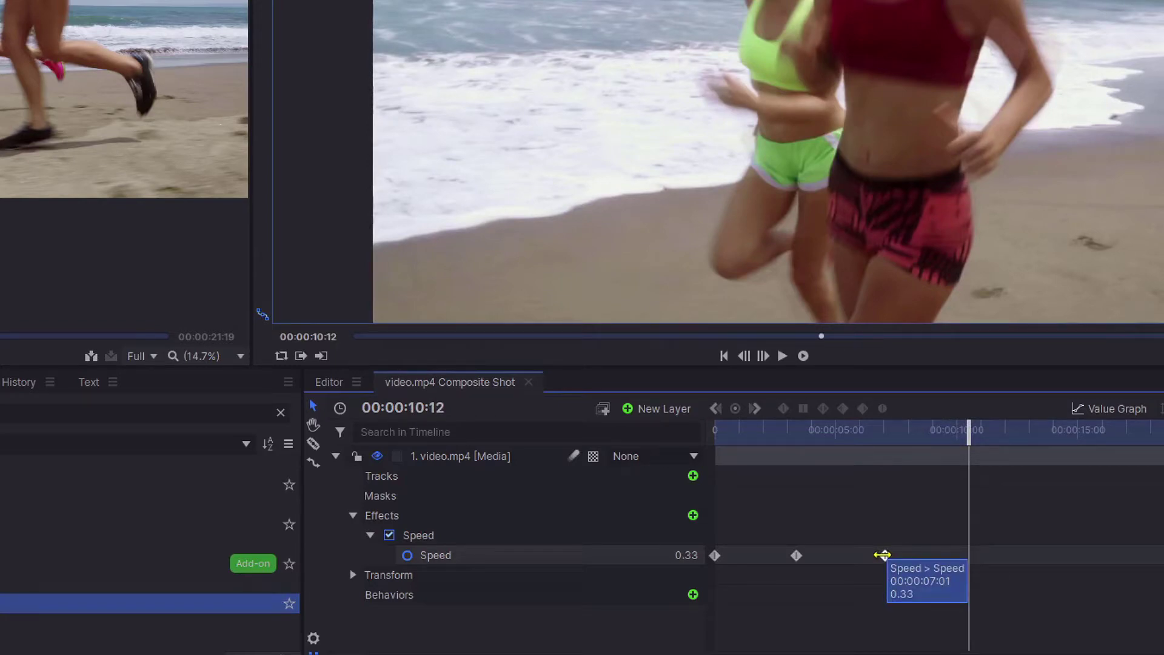
{"action": "right_click", "coordinate": [882, 554]}
{"action": "left_click", "coordinate": [948, 368]}
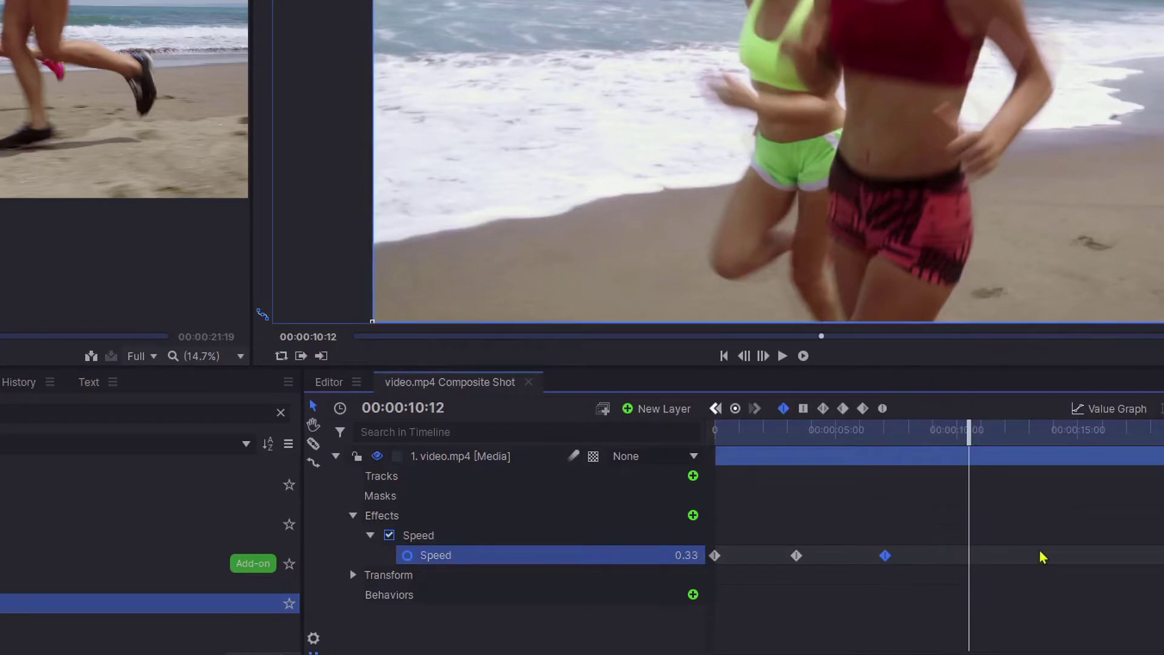
{"action": "right_click", "coordinate": [1041, 556]}
{"action": "left_click", "coordinate": [1096, 388]}
- Paste a copy of the 1.00 Speed keyframe at 00:00:13:24
{"action": "left_click_drag", "start_coordinate": [960, 434], "coordinate": [1053, 447]}
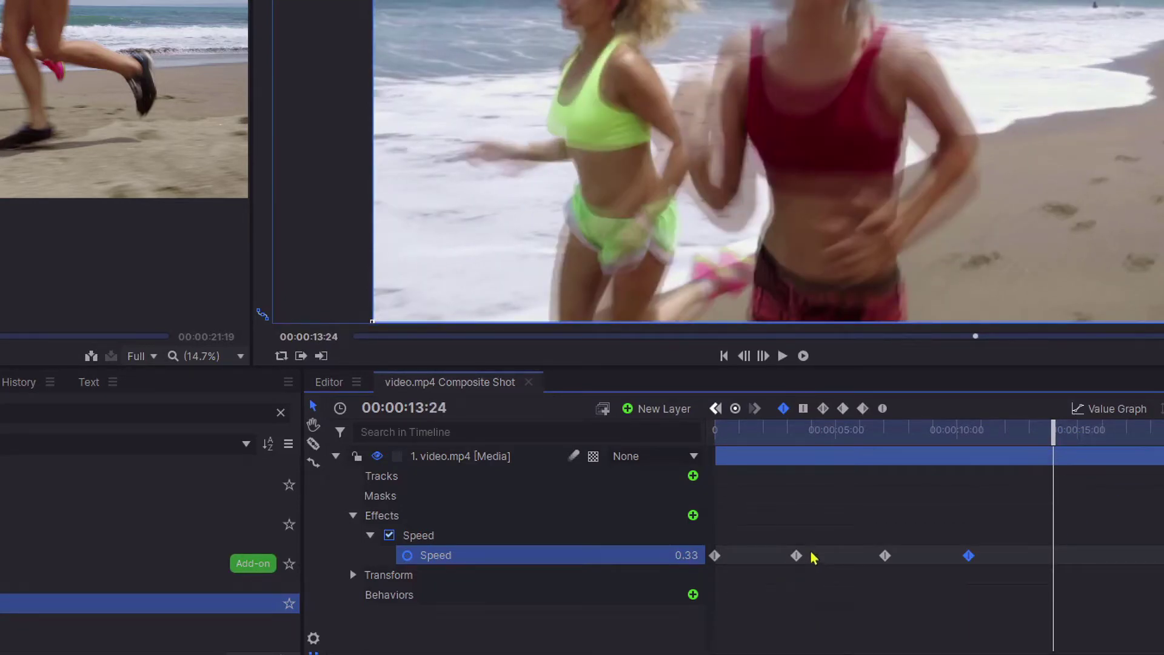
{"action": "mouse_move", "coordinate": [799, 554]}
{"action": "right_click", "coordinate": [796, 556]}
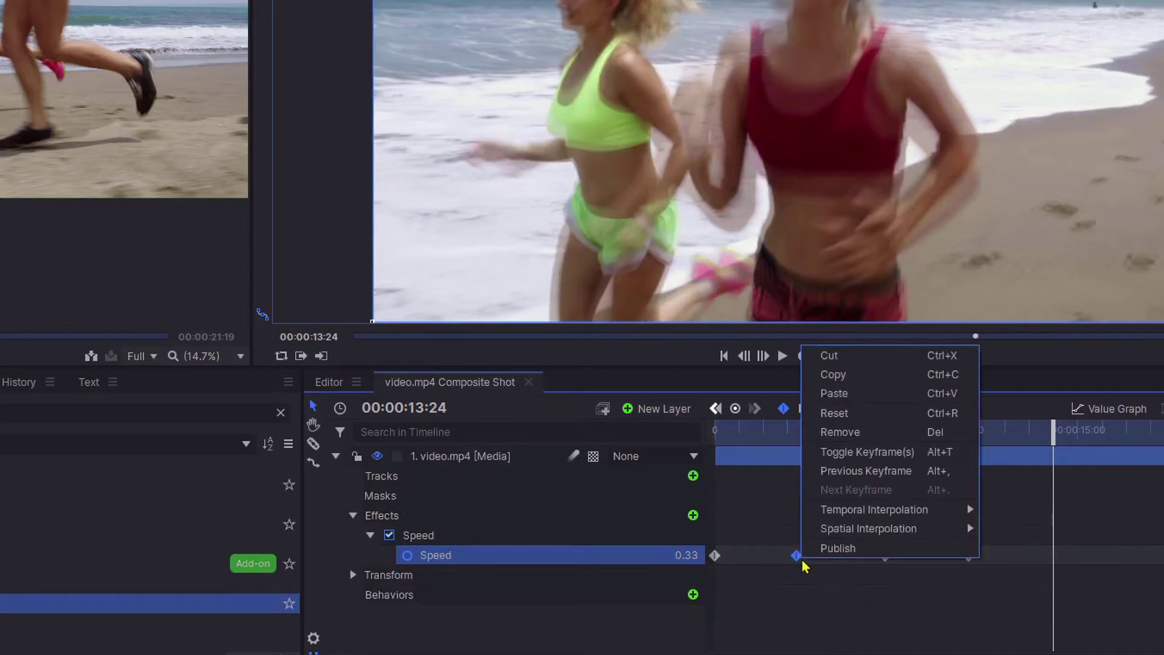
{"action": "left_click", "coordinate": [863, 375]}
{"action": "key", "text": "ctrl+v"}
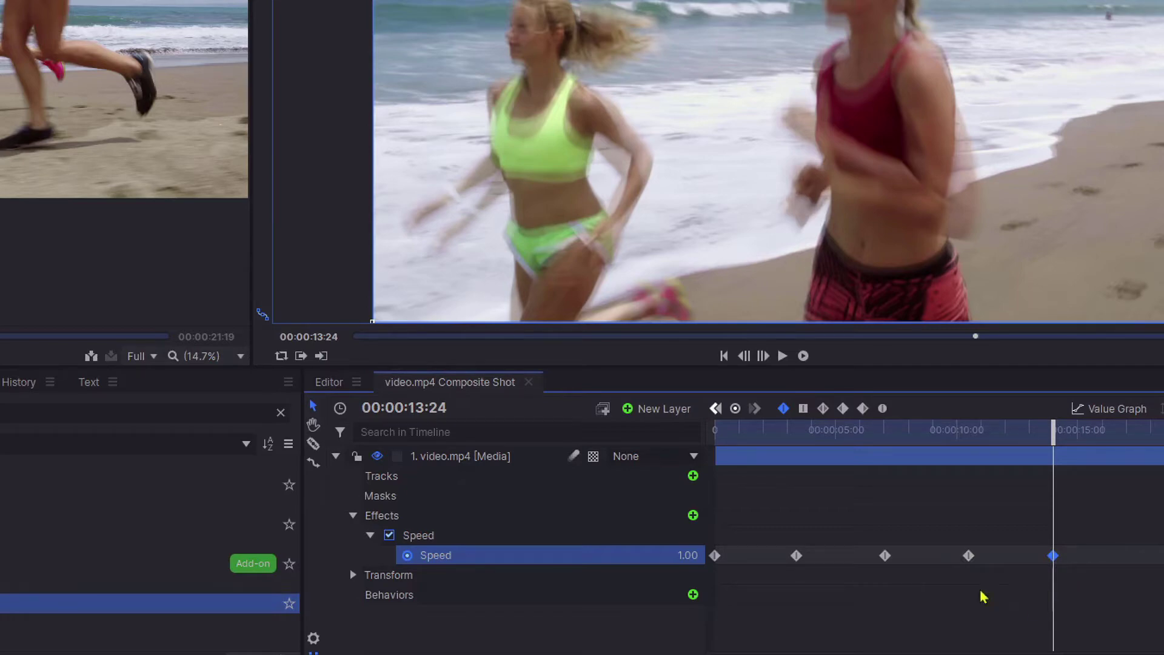
- Select all five Speed keyframes and set their temporal interpolation to Smooth
{"action": "left_click_drag", "start_coordinate": [1094, 612], "coordinate": [715, 524]}
{"action": "right_click", "coordinate": [881, 514]}
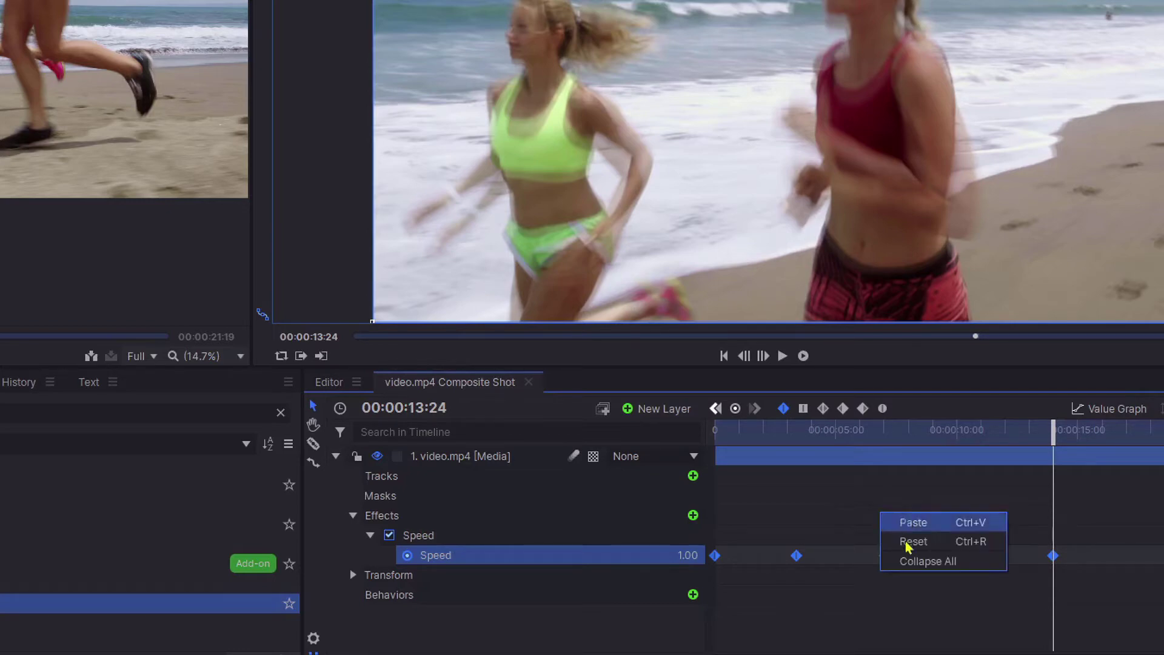
{"action": "left_click", "coordinate": [837, 564]}
{"action": "right_click", "coordinate": [835, 564]}
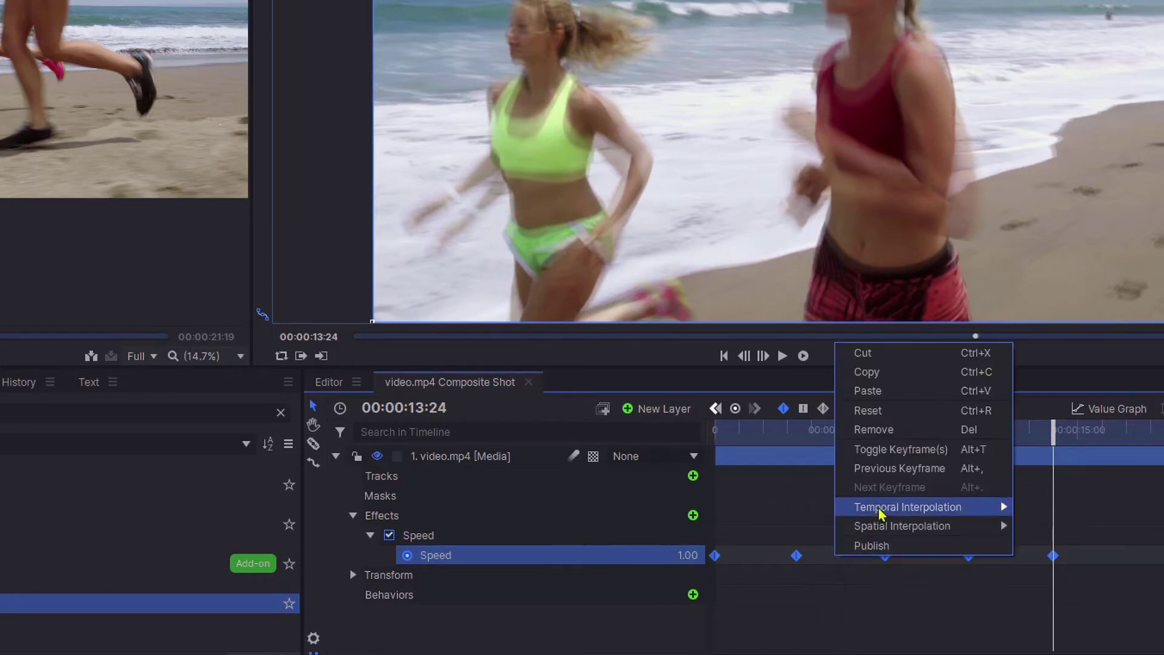
{"action": "mouse_move", "coordinate": [881, 513]}
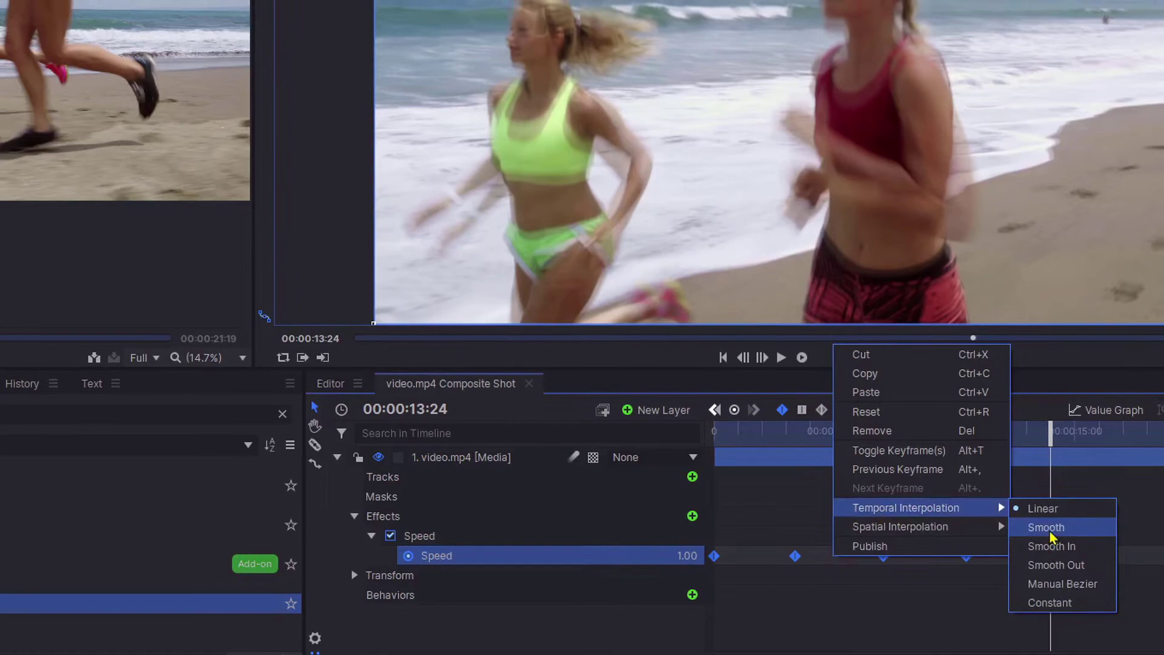
{"action": "left_click", "coordinate": [1049, 527]}
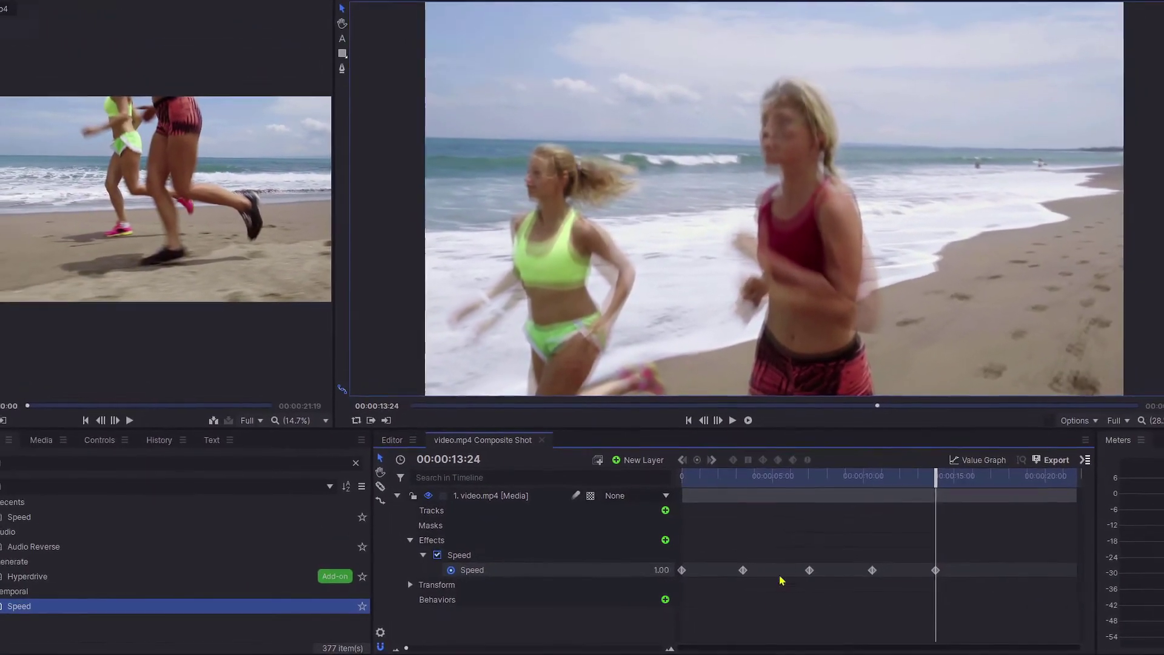
- Deselect the keyframes and play the composite shot from the start
{"action": "left_click", "coordinate": [885, 602]}
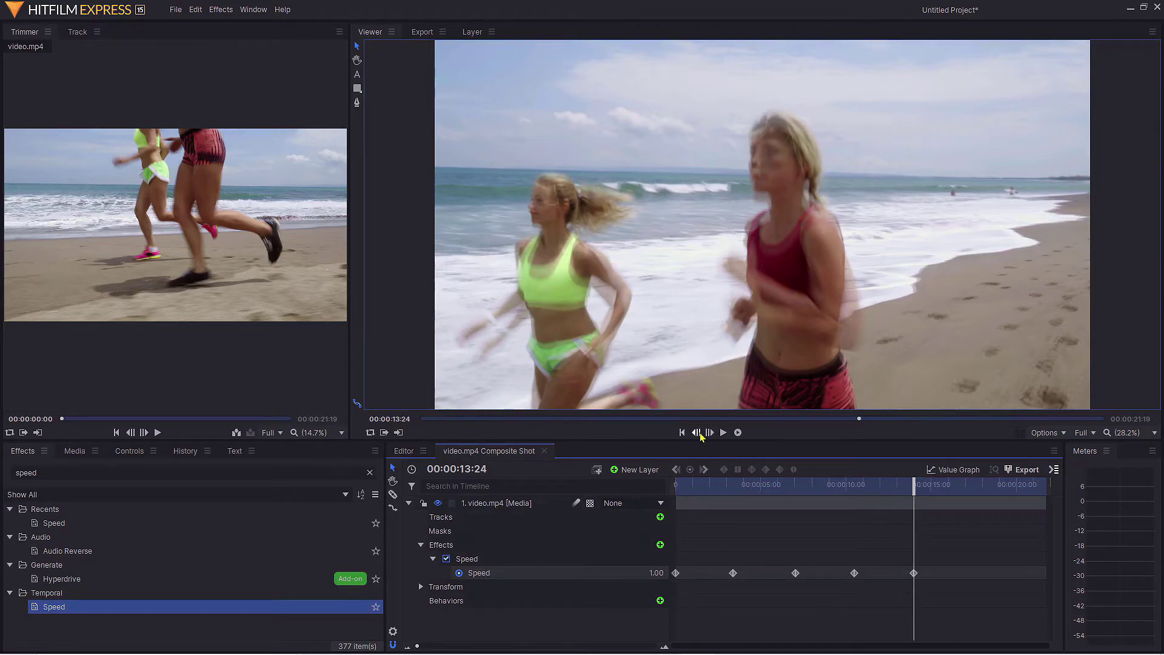
{"action": "left_click", "coordinate": [682, 432]}
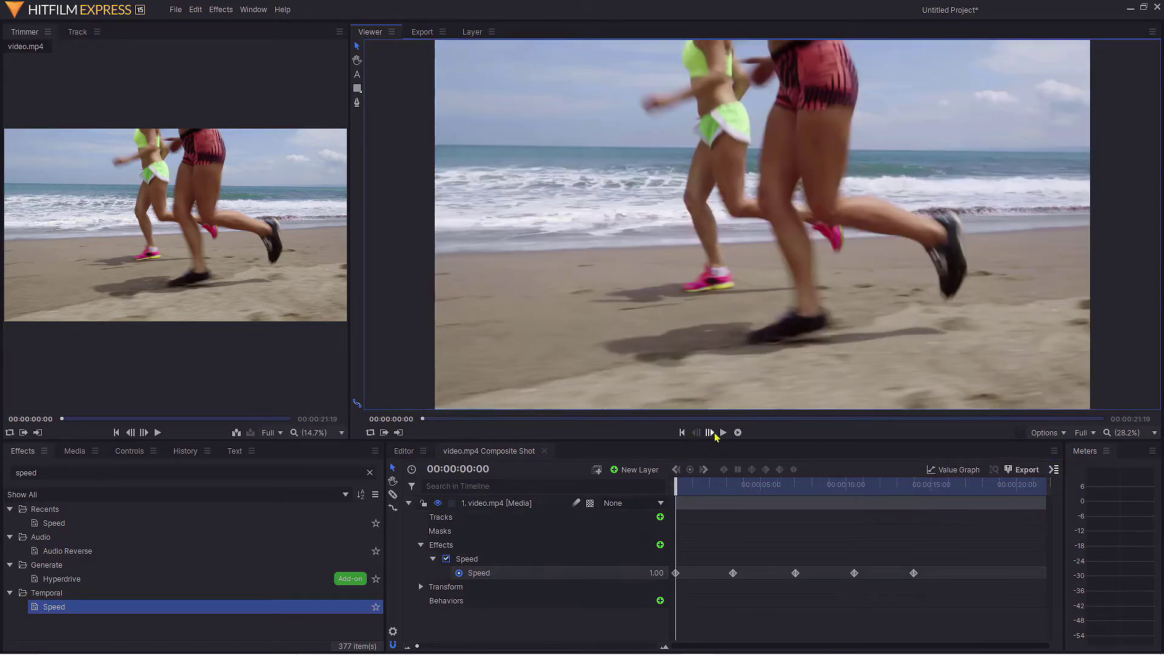
{"action": "left_click", "coordinate": [723, 432]}
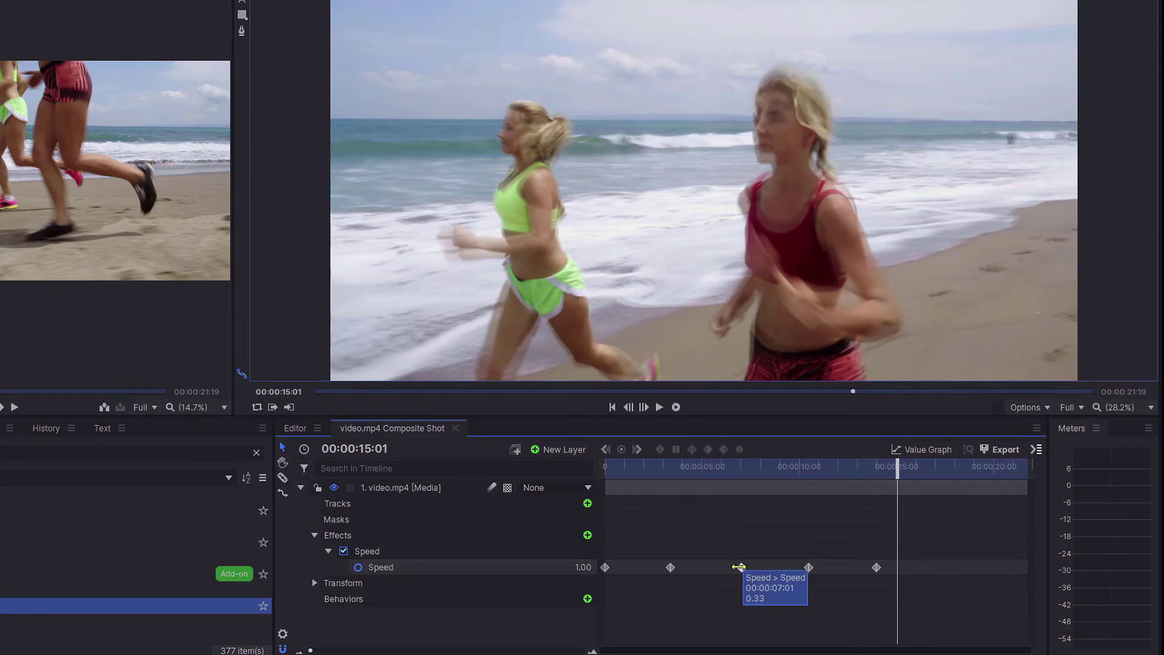
- Move the 0.33 Speed keyframes slightly later, the first to about 00:00:07:04
{"action": "left_click_drag", "start_coordinate": [735, 567], "coordinate": [821, 564]}
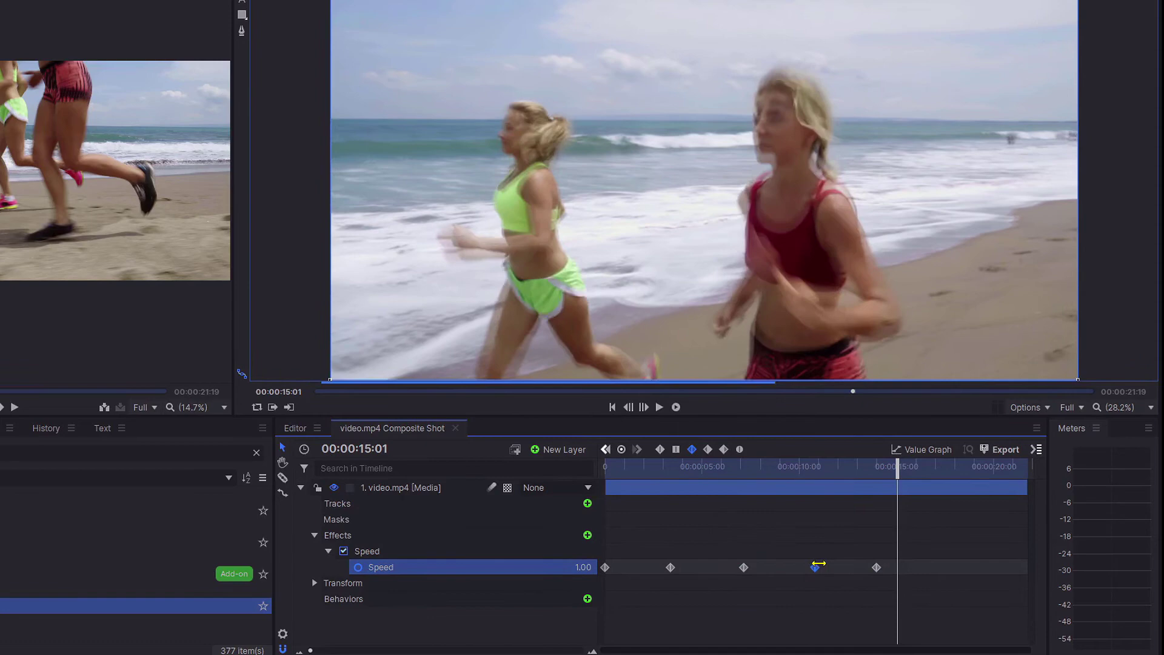
{"action": "left_click_drag", "start_coordinate": [974, 608], "coordinate": [664, 573]}
{"action": "left_click", "coordinate": [671, 567]}
{"action": "left_click_drag", "start_coordinate": [663, 573], "coordinate": [670, 574]}
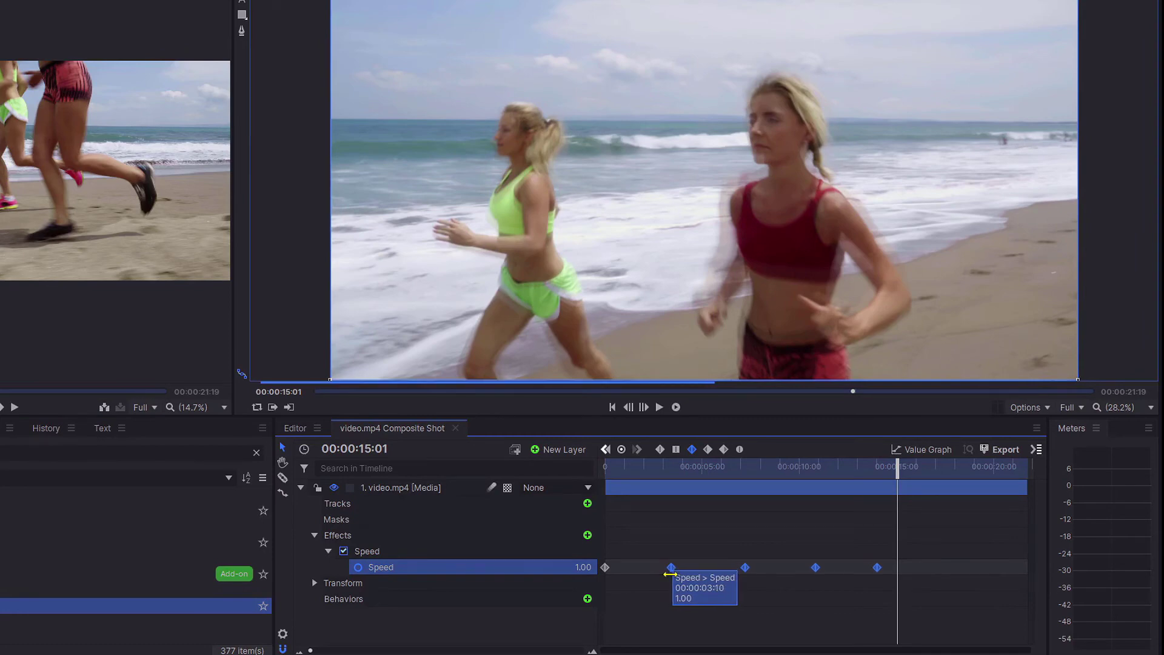
{"action": "left_click", "coordinate": [684, 615]}
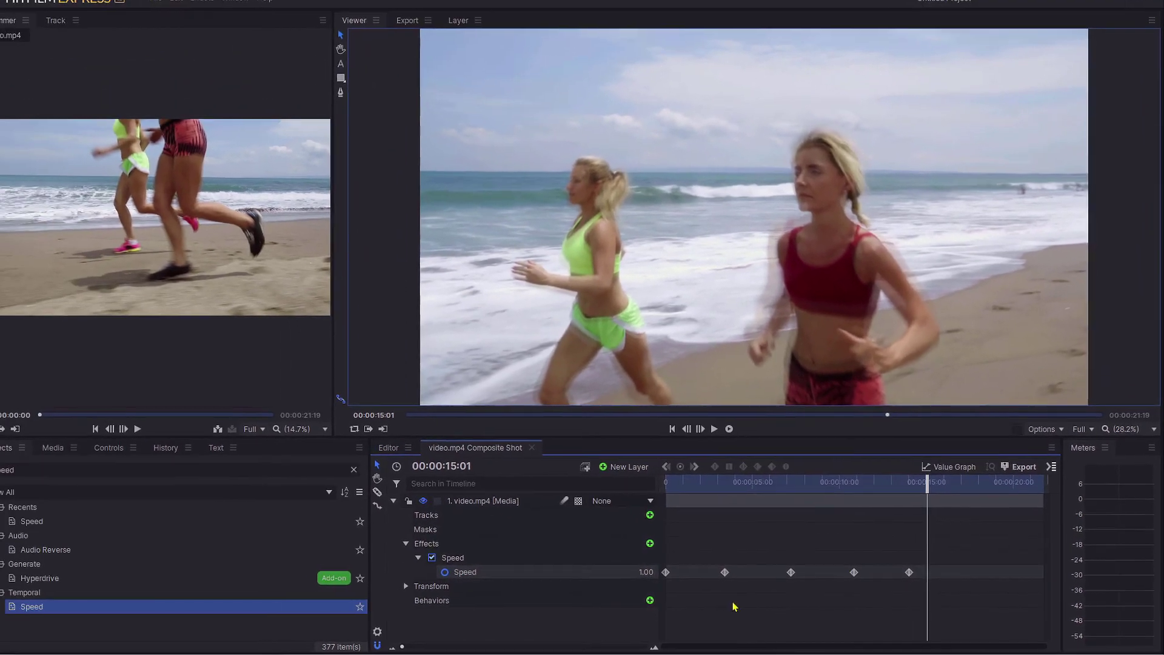